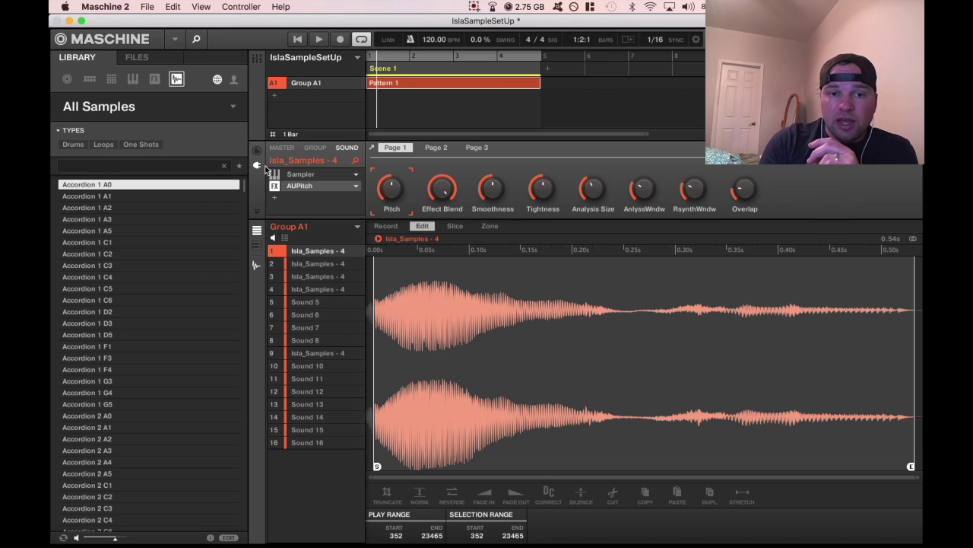
- Show the Apple Audio Unit effects for the first vocal's pitch insert, then dismiss the list
click(356, 188)
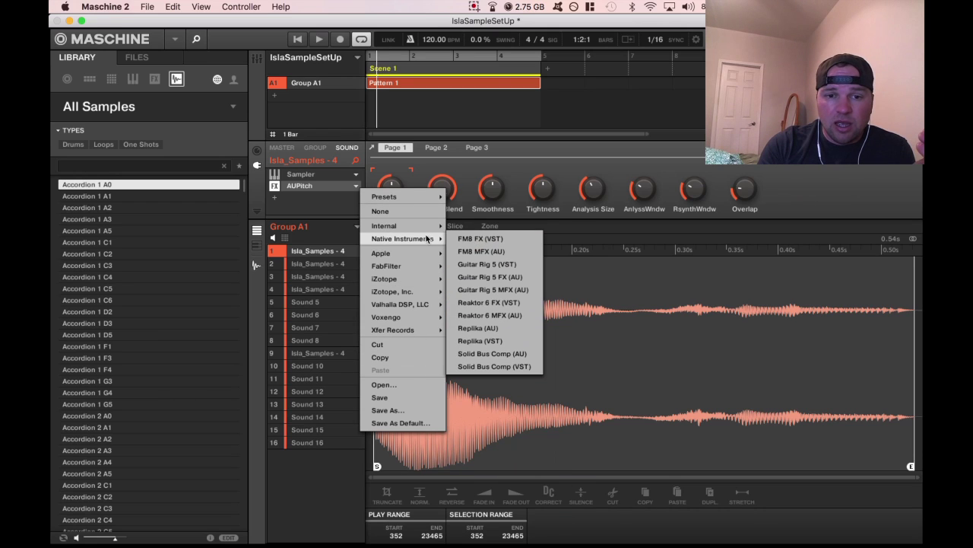
mouse_move(422, 259)
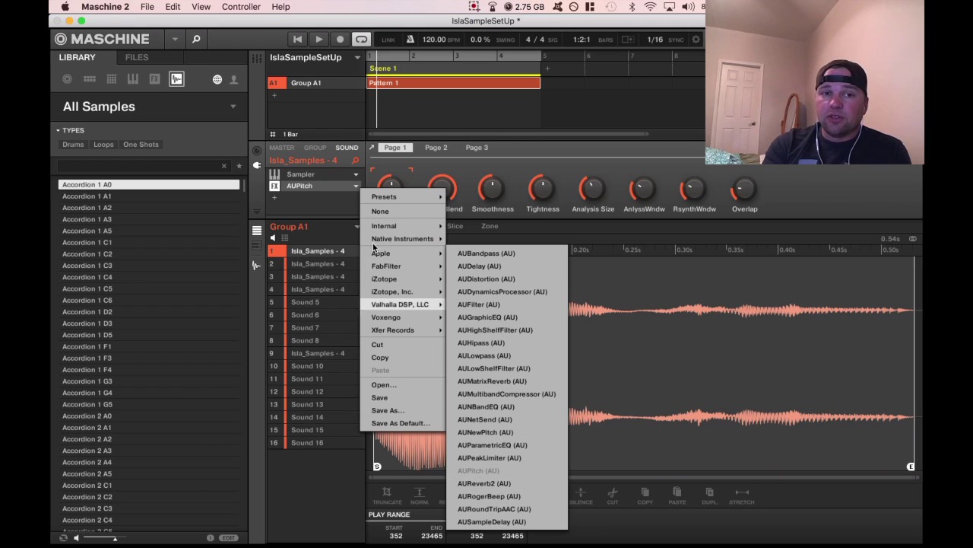
click(122, 6)
click(478, 195)
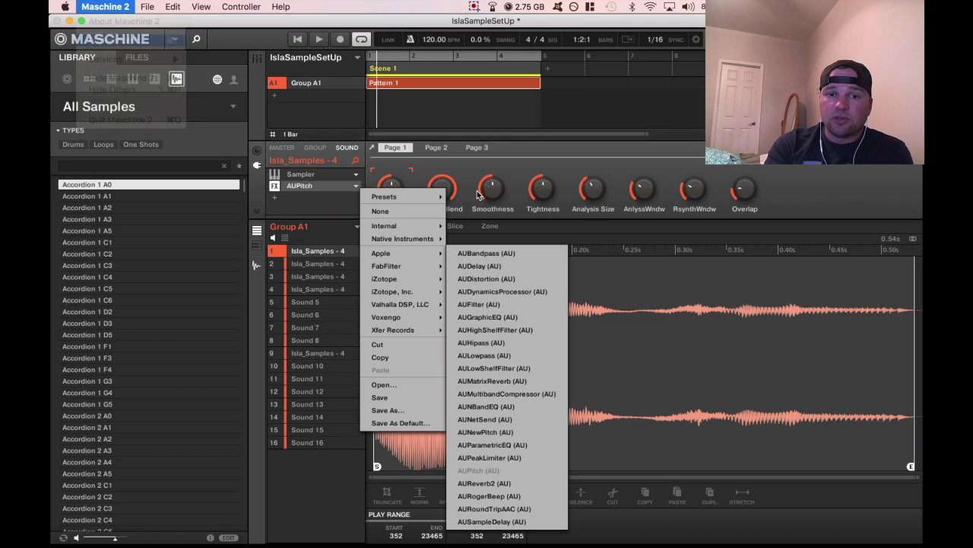
click(478, 194)
key(super+comma)
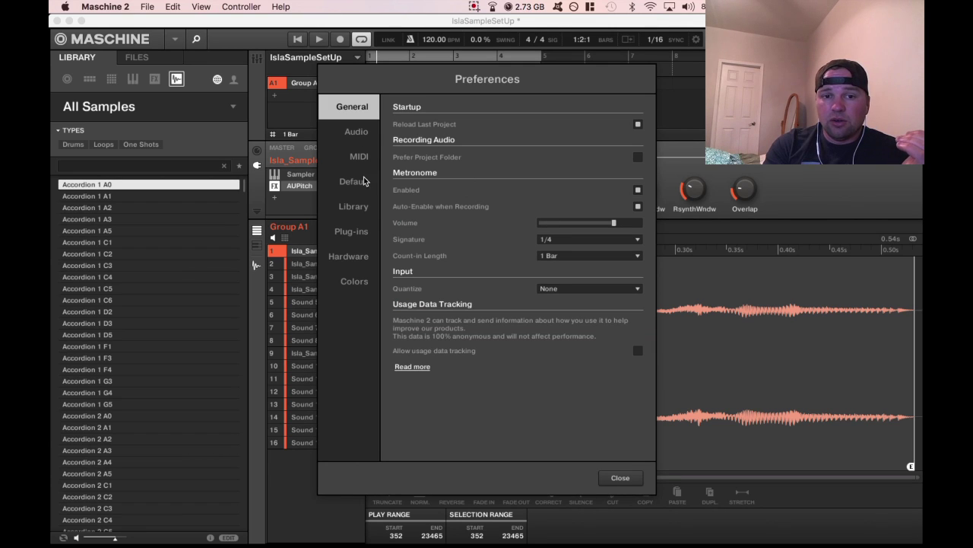
click(362, 205)
click(362, 230)
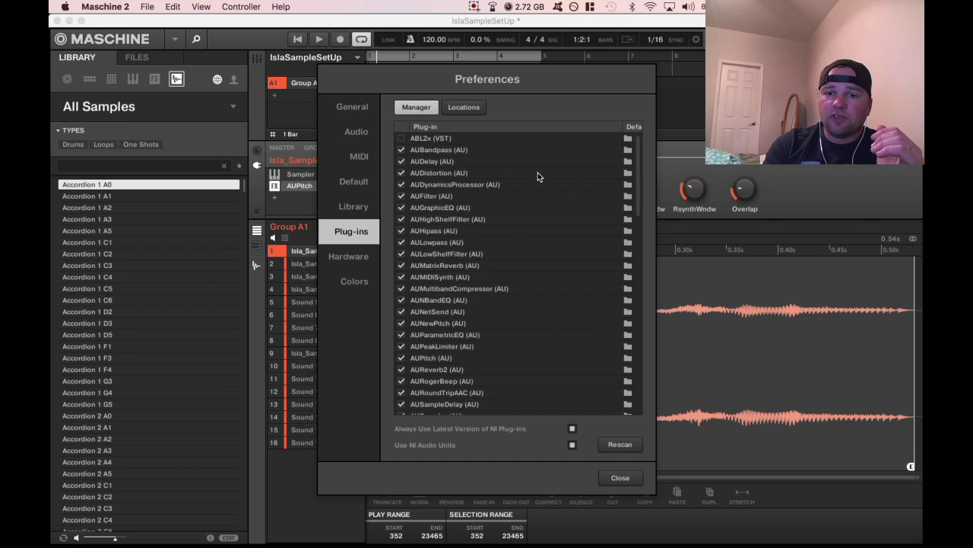
scroll(538, 173, down, 15)
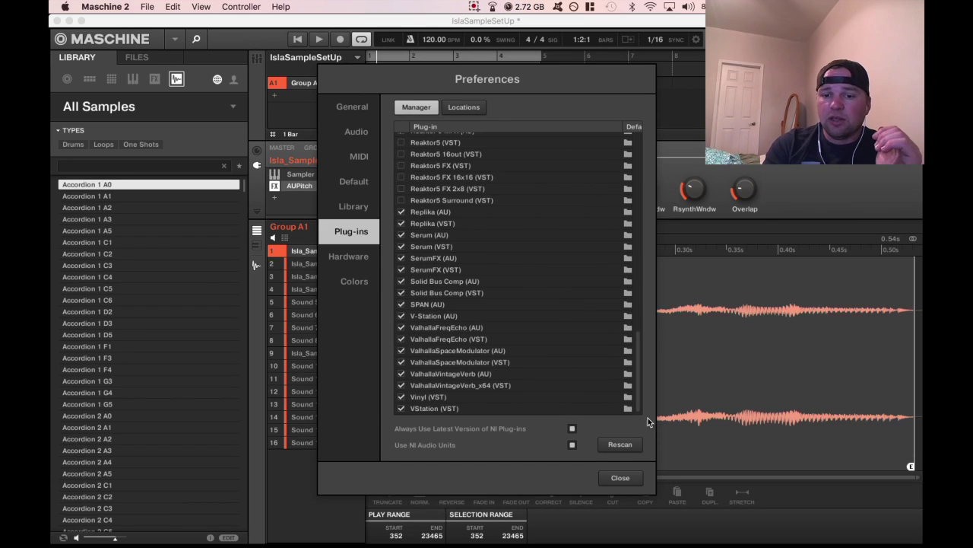
click(113, 6)
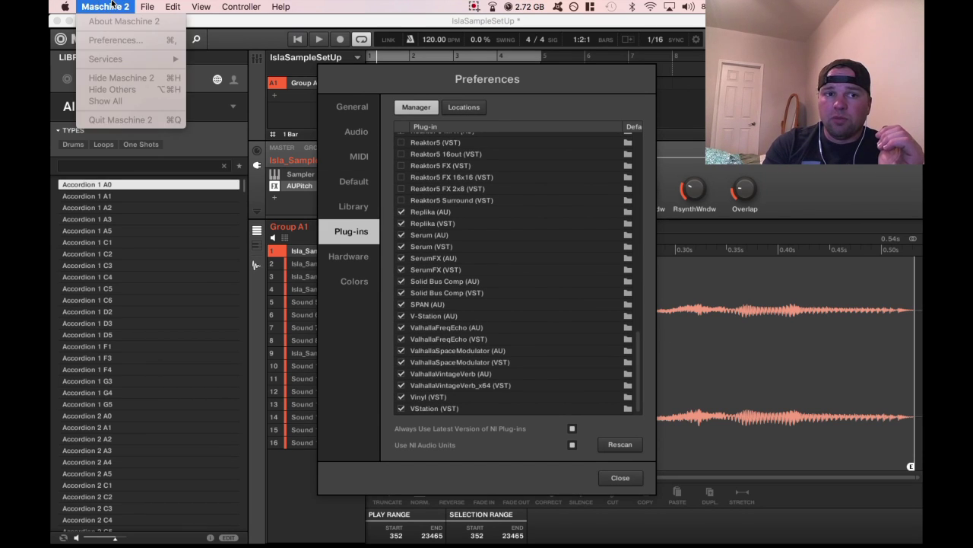
click(505, 77)
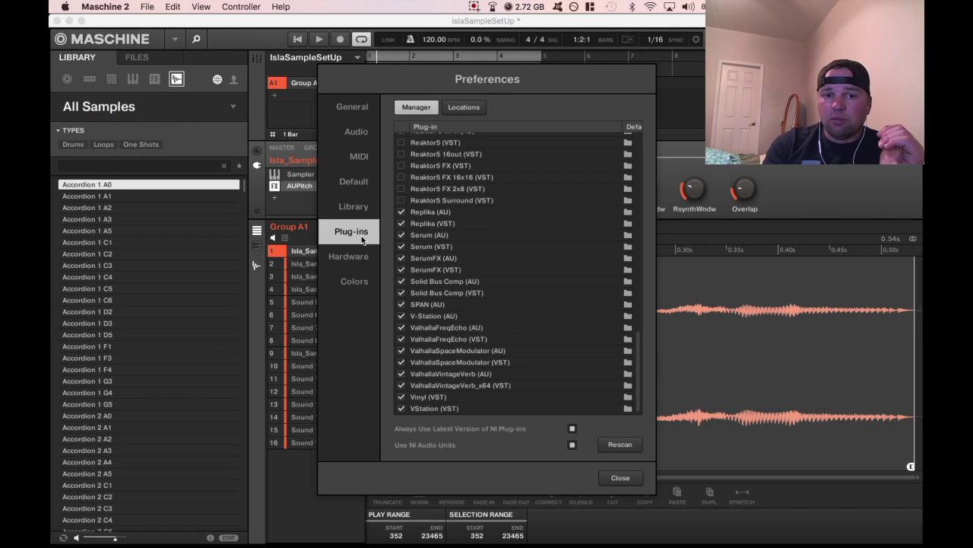
click(628, 476)
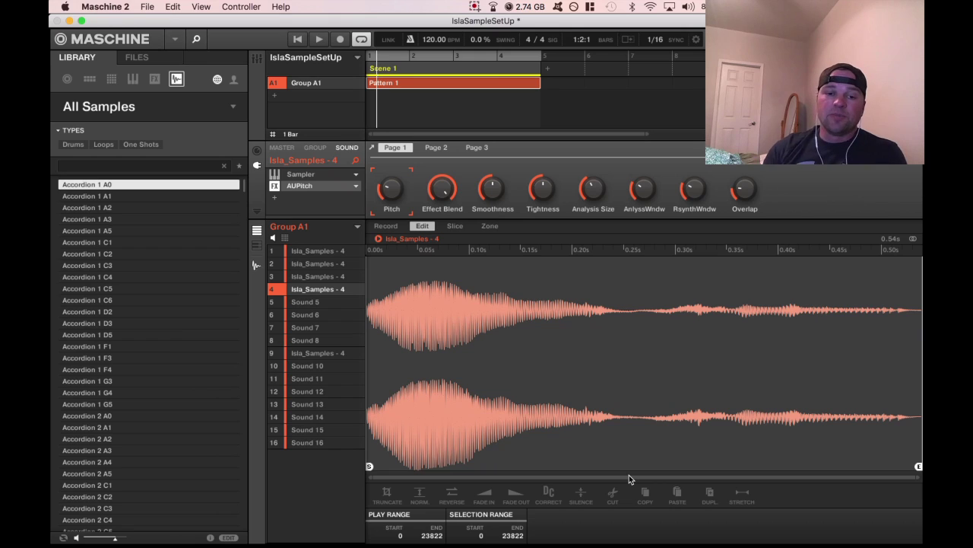
- Compare the vocal copies in sounds 9, 1 and 4, then audition sound 9
click(314, 353)
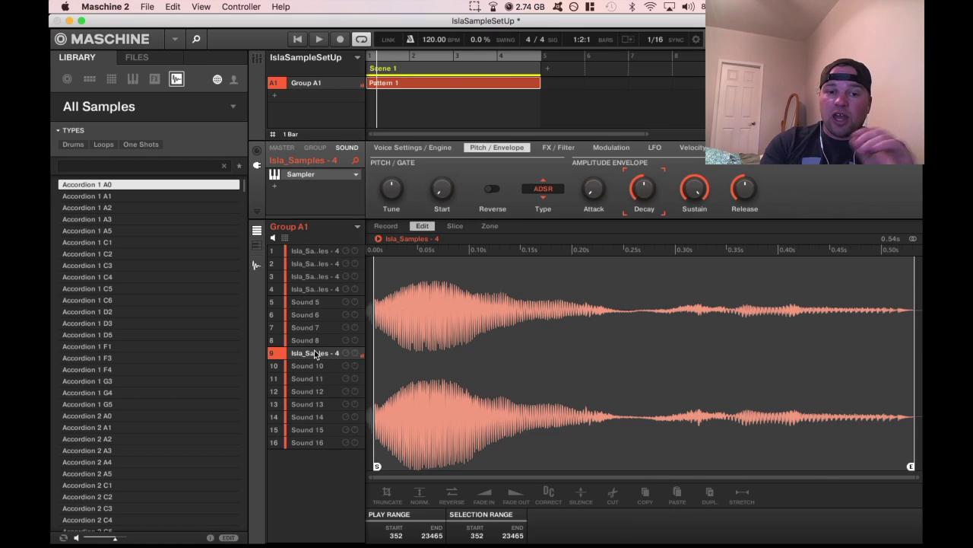
click(316, 252)
click(318, 287)
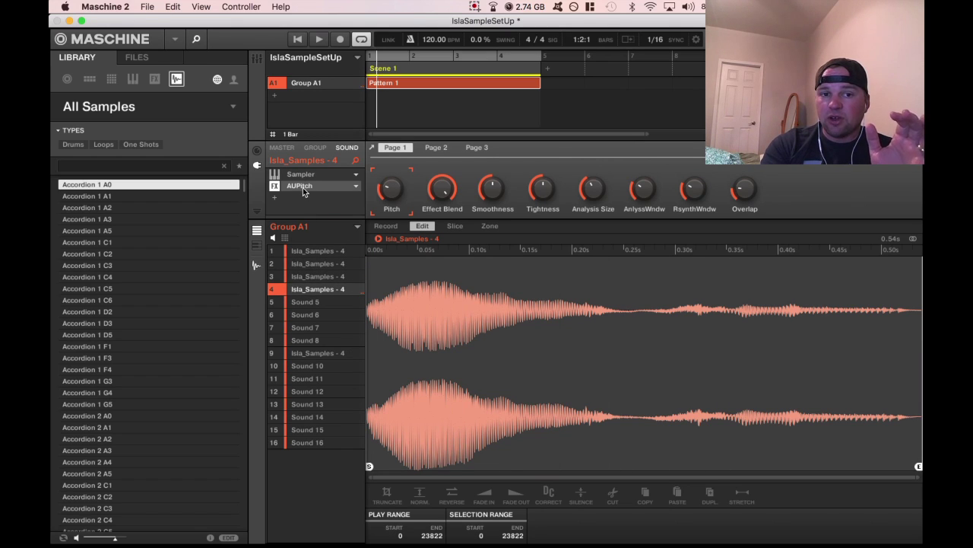
click(315, 352)
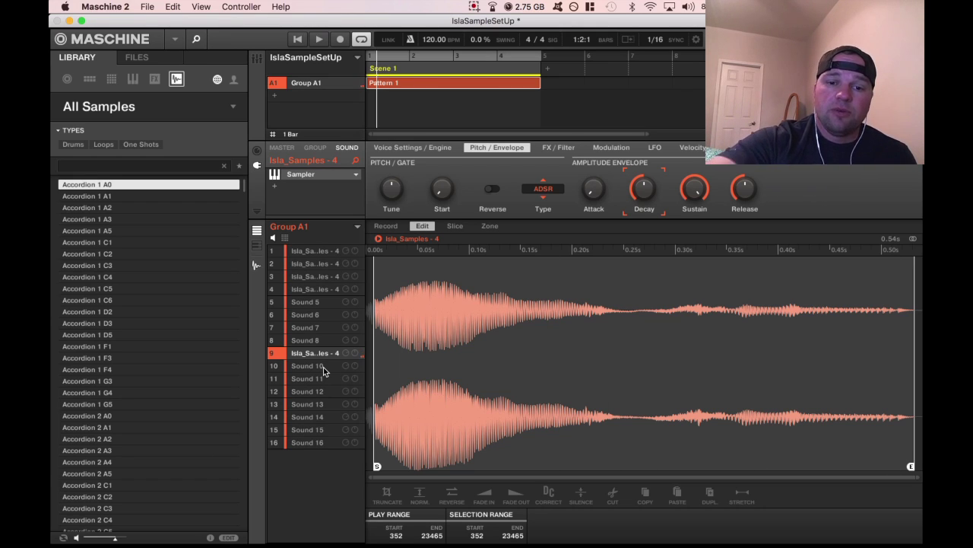
click(321, 356)
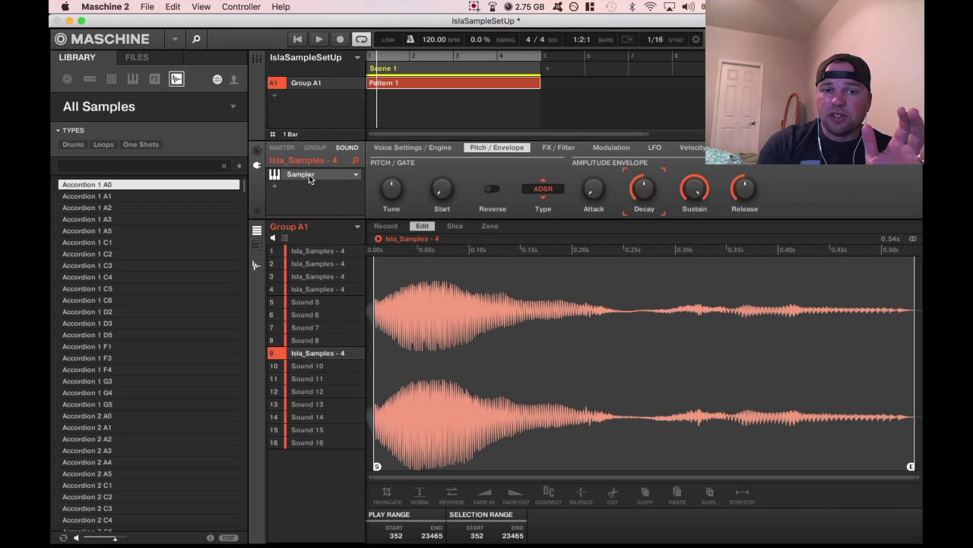
- Show sound 9's key-zone map on the Zone page, then return to Pattern 1
click(490, 226)
click(535, 228)
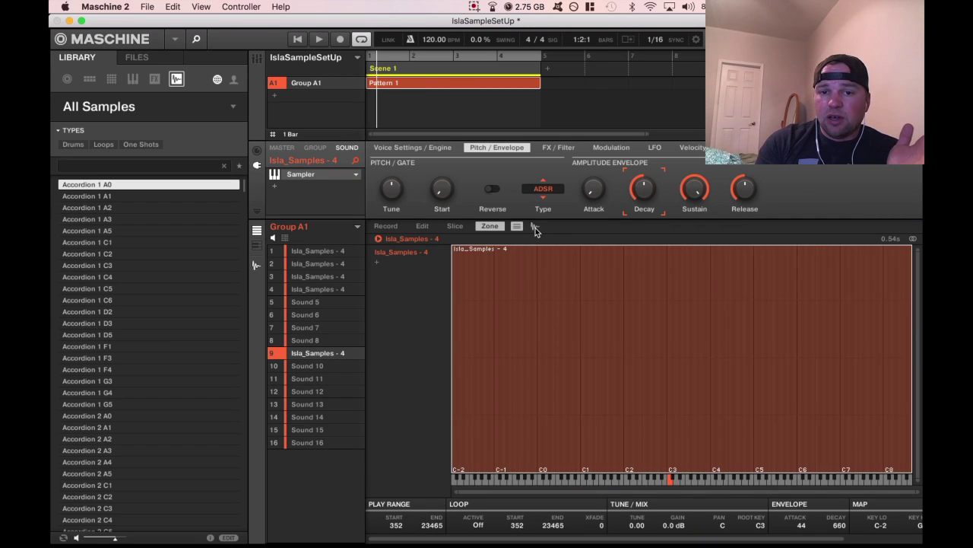
click(263, 266)
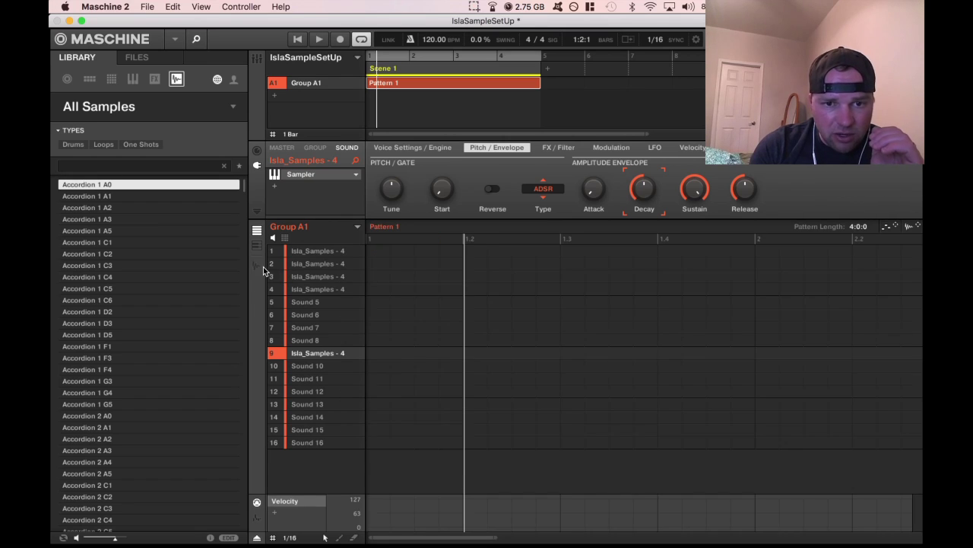
- Copy the Isla_Samples - 4 vocal from sound 9 and paste it into sounds 10, 11 and 12
right_click(312, 359)
click(330, 457)
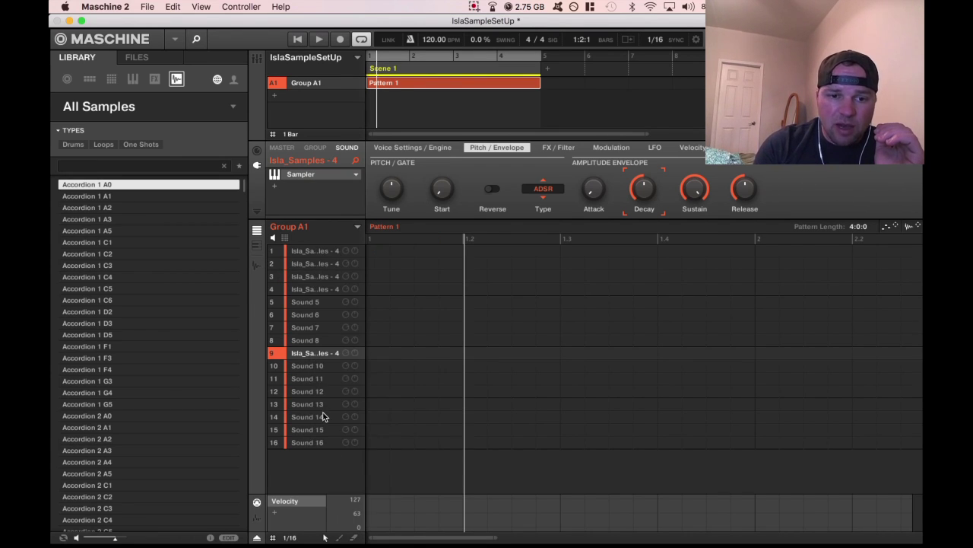
click(318, 368)
key(super+v)
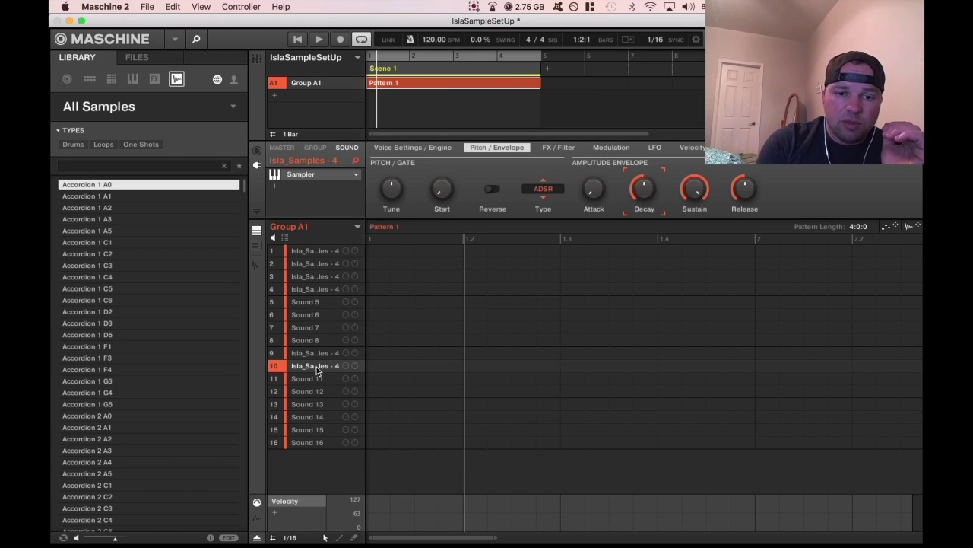
click(317, 378)
key(super+v)
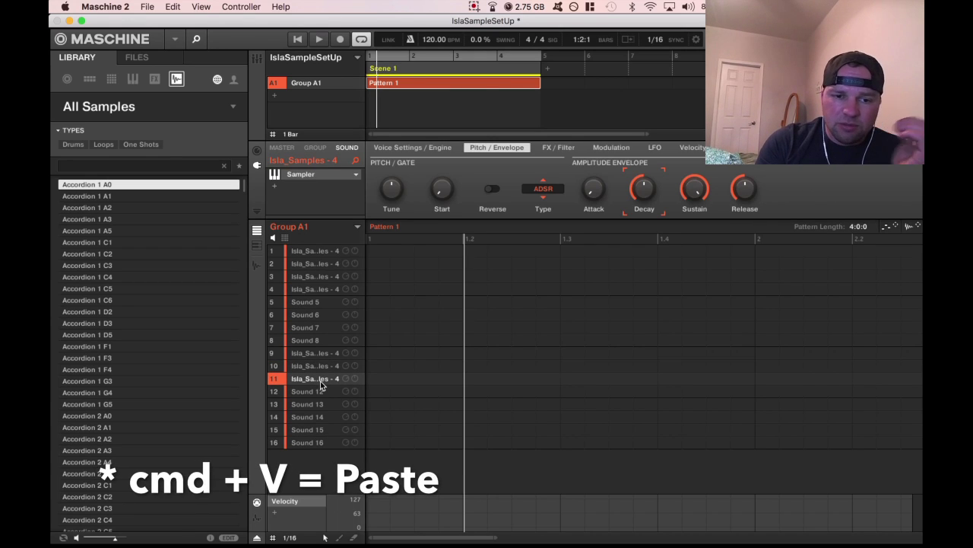
click(318, 391)
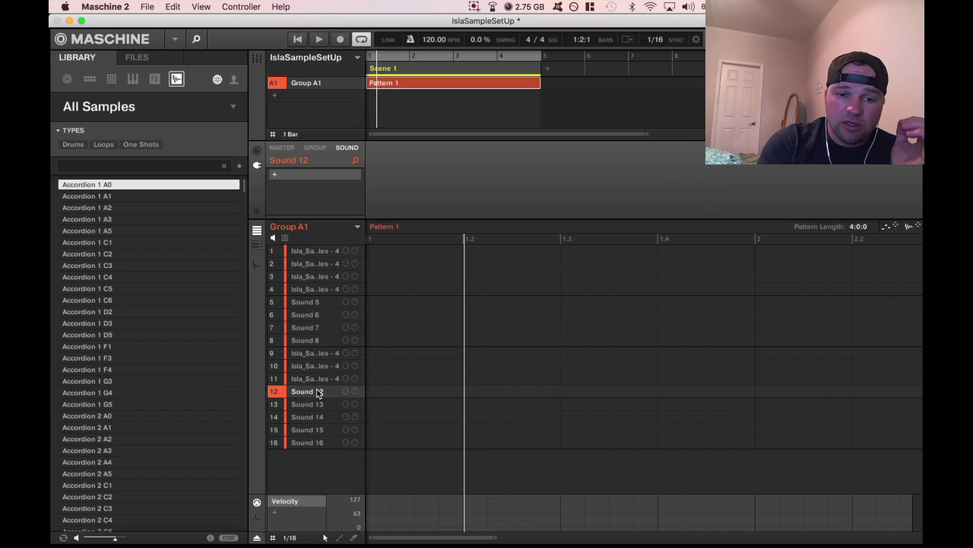
key(super+v)
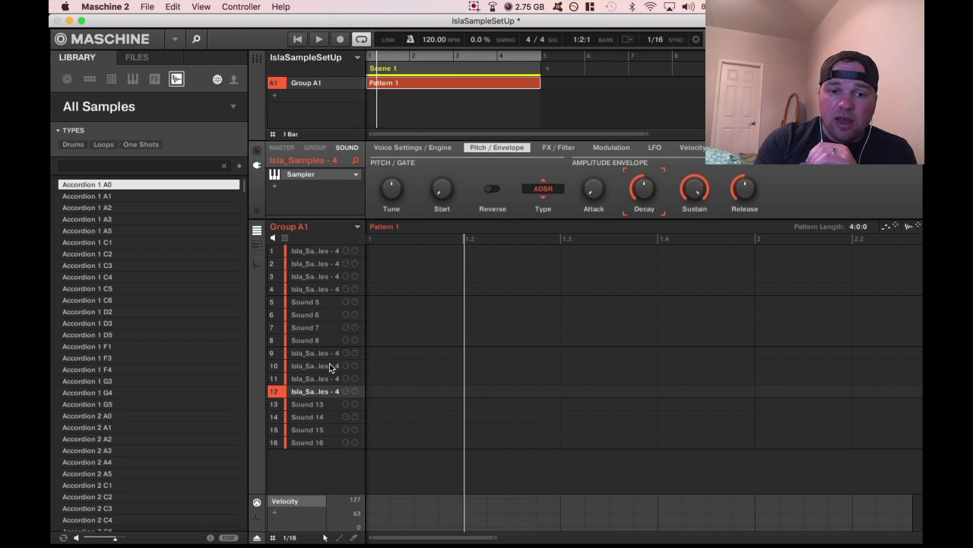
click(328, 366)
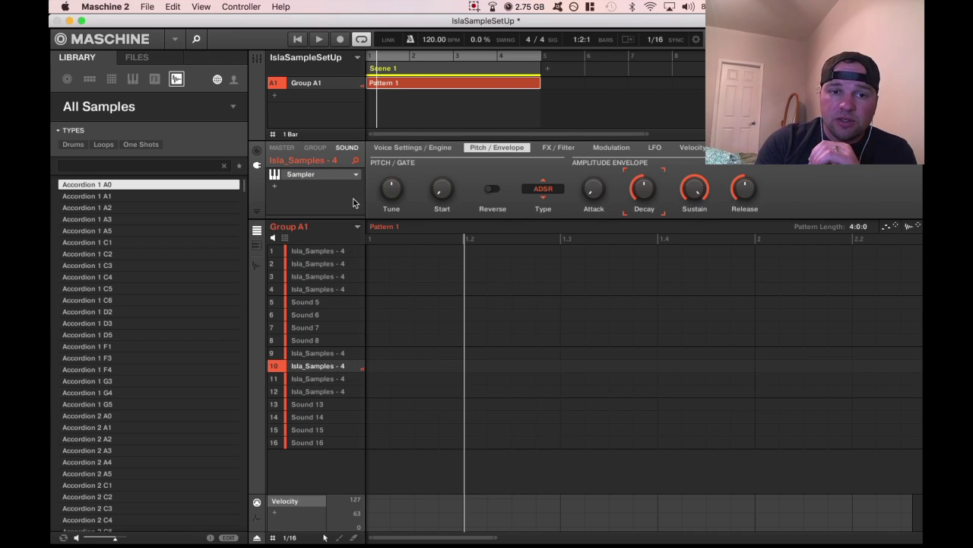
- Insert an Apple AUPitch effect after the Sampler on sounds 10, 11 and 12
click(276, 185)
mouse_move(319, 234)
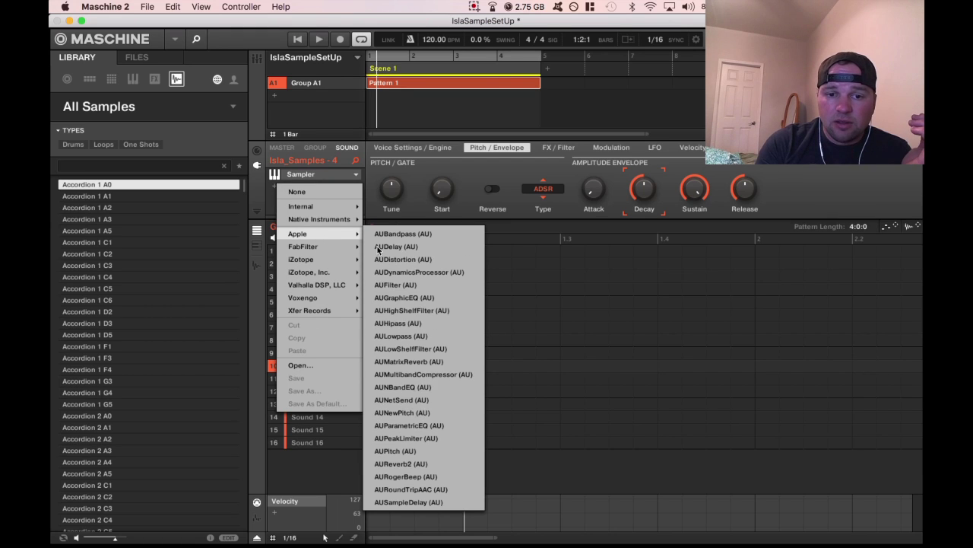
click(417, 453)
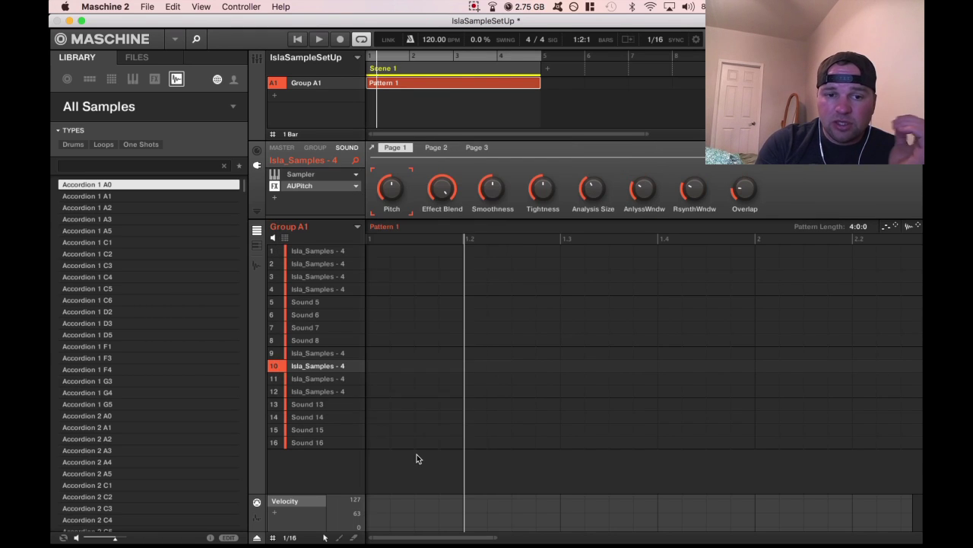
click(329, 378)
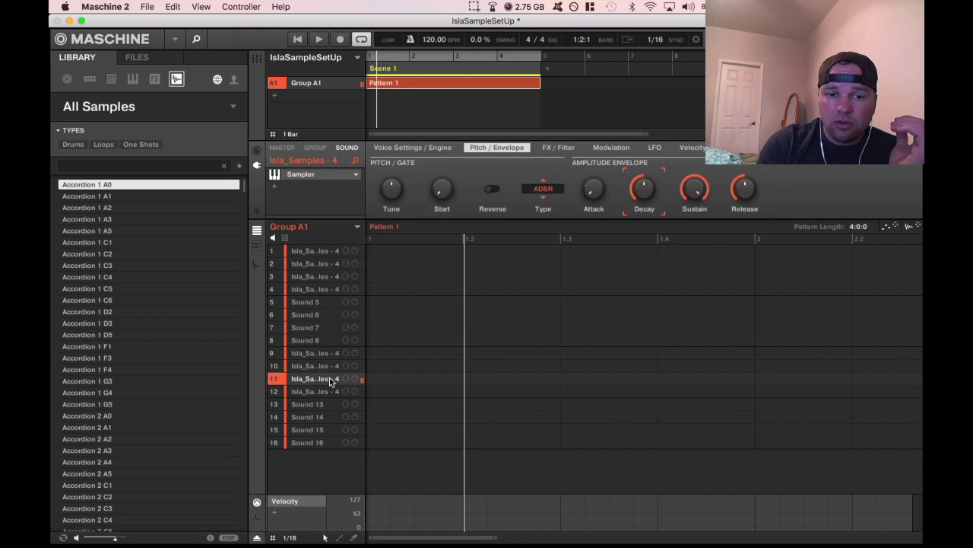
click(275, 186)
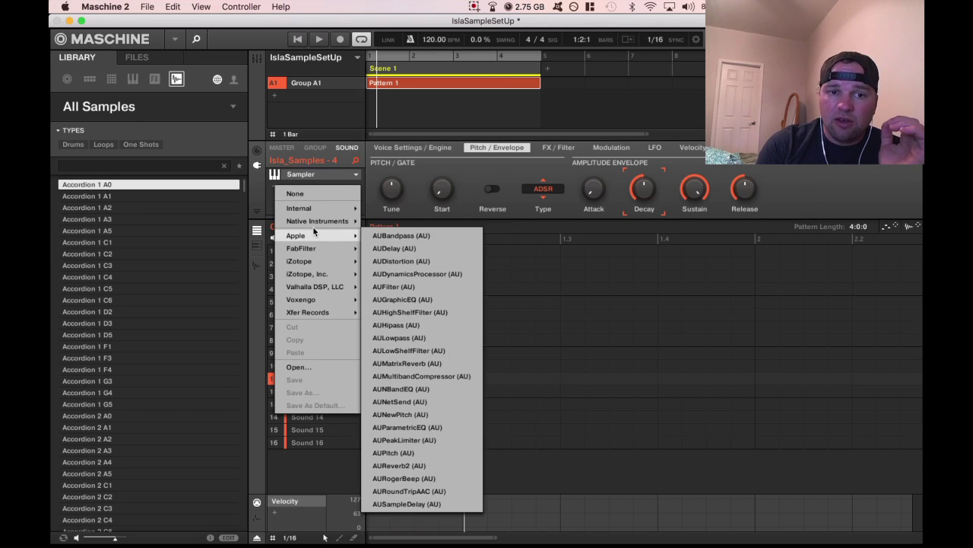
mouse_move(314, 248)
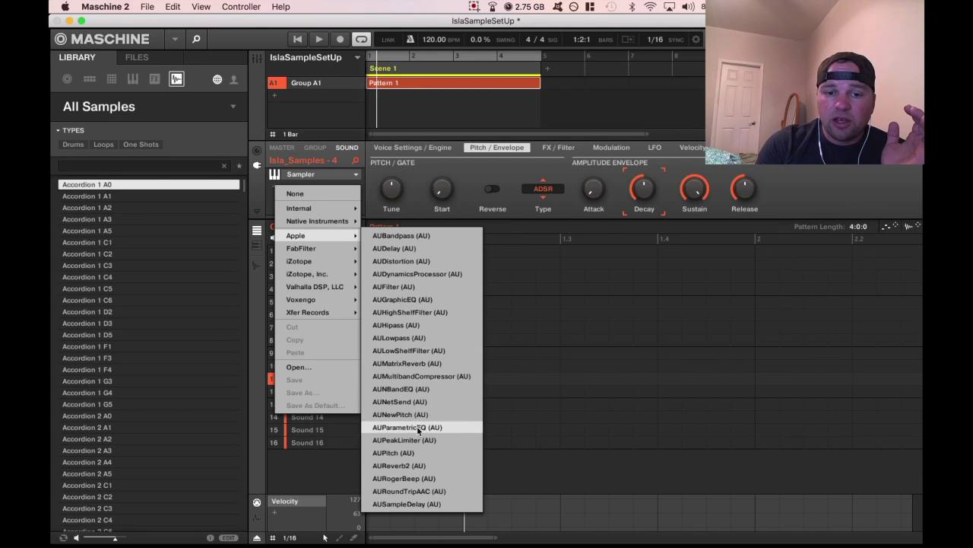
click(417, 453)
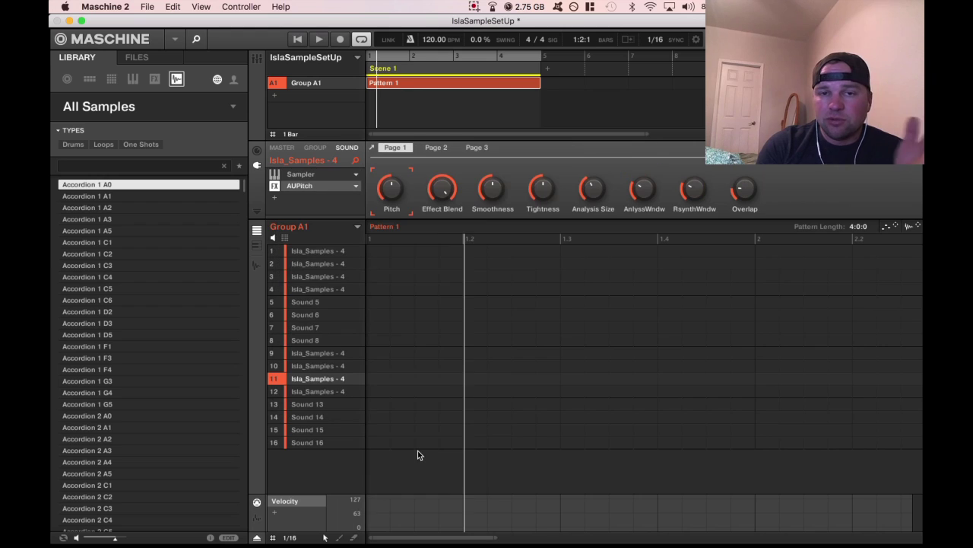
click(328, 393)
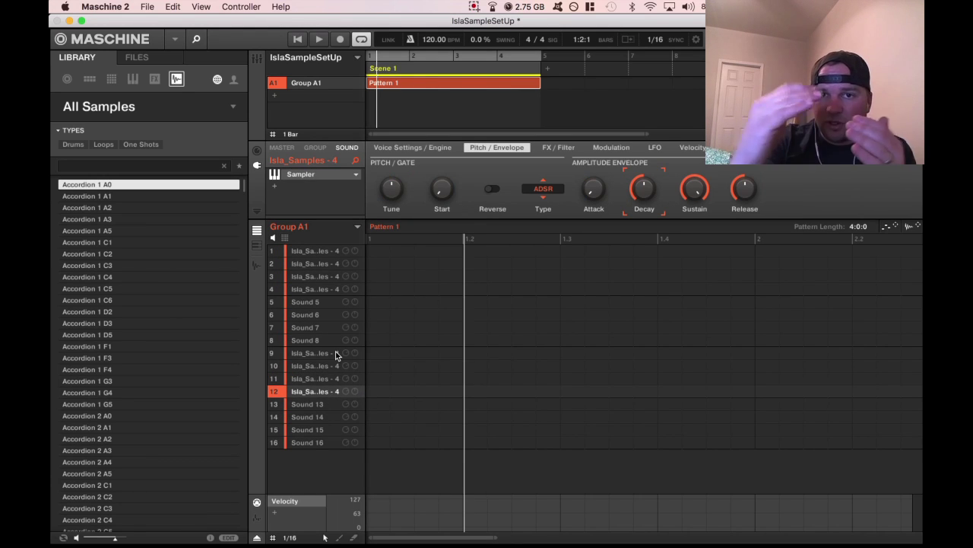
click(276, 186)
mouse_move(320, 235)
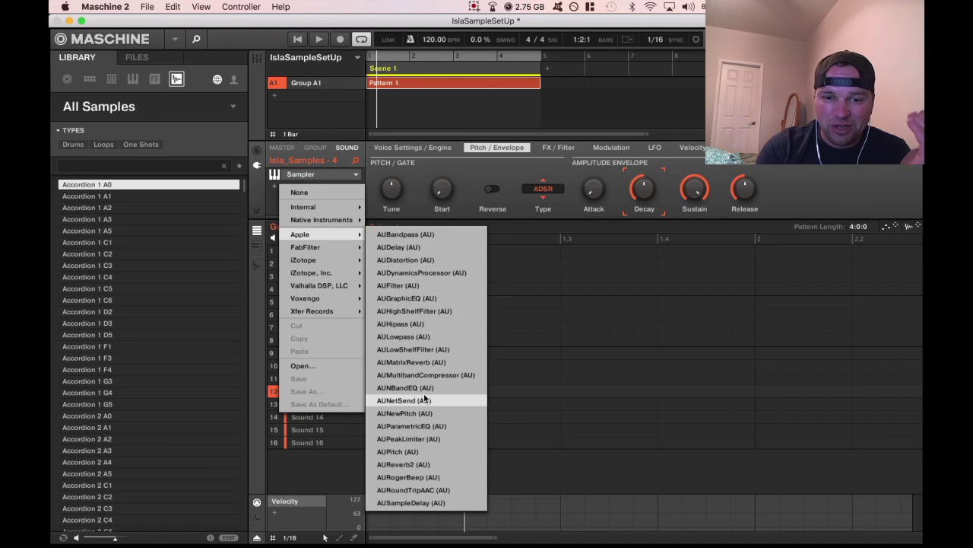
click(397, 451)
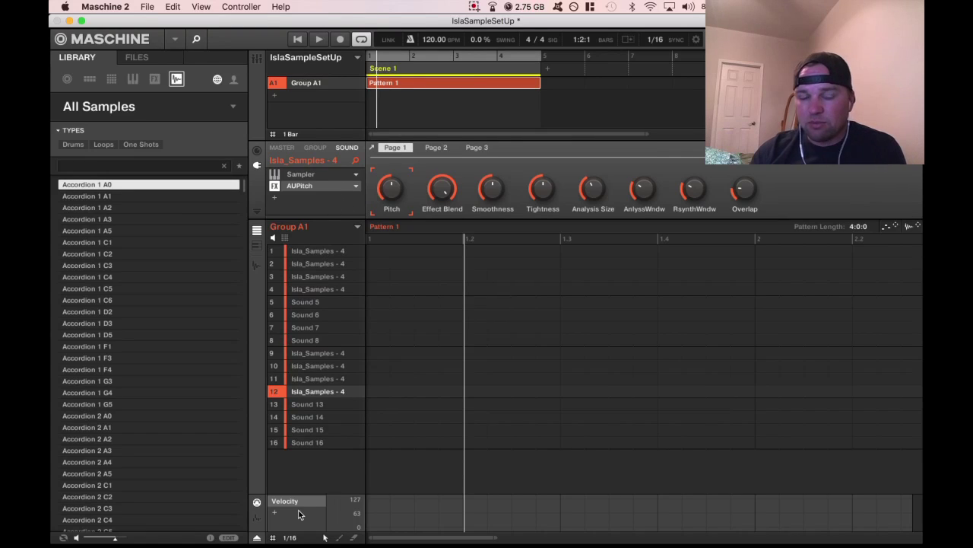
click(339, 356)
- Select sound 10 and set its AUPitch pitch shift to 500 cents in the plug-in window
key(Down)
key(Down)
key(Down)
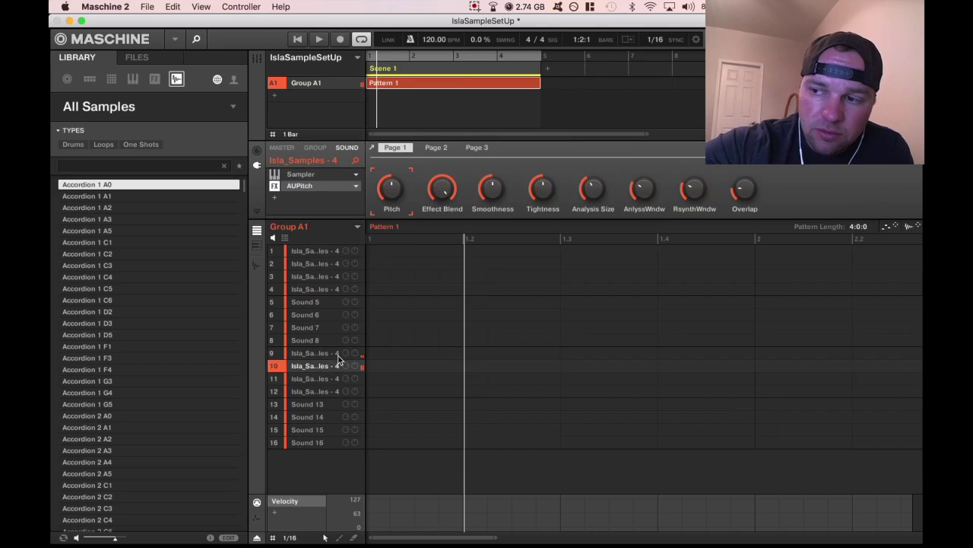
click(339, 357)
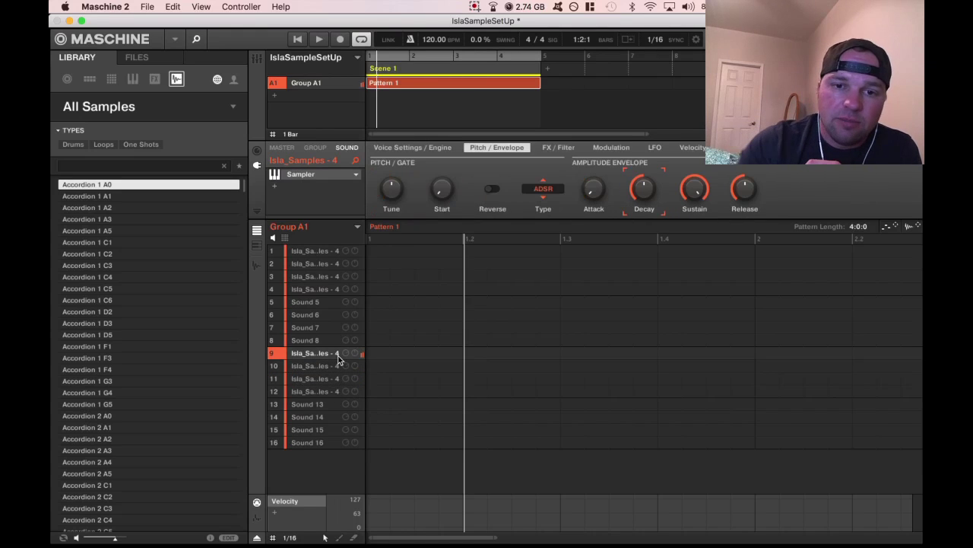
key(Down)
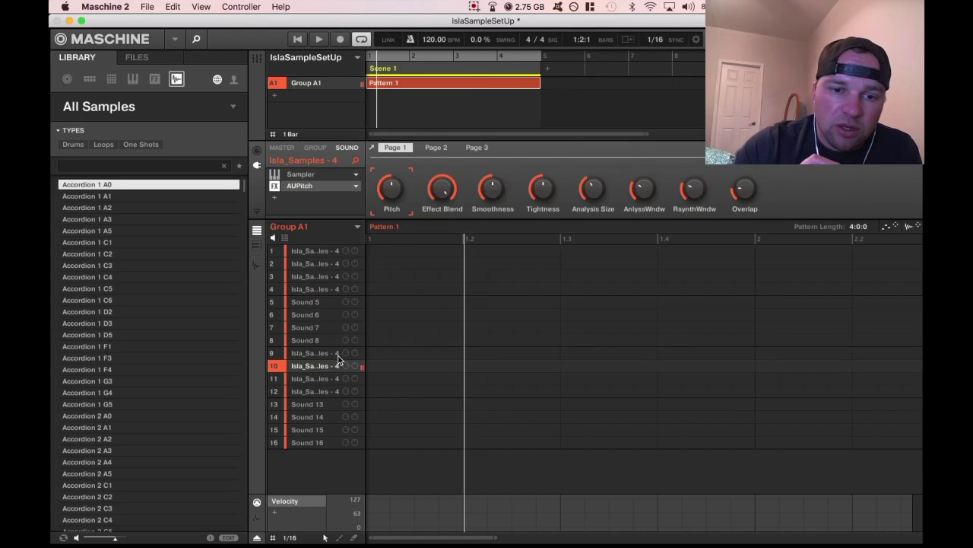
mouse_move(394, 193)
mouse_down()
mouse_move(394, 164)
mouse_move(392, 207)
mouse_up()
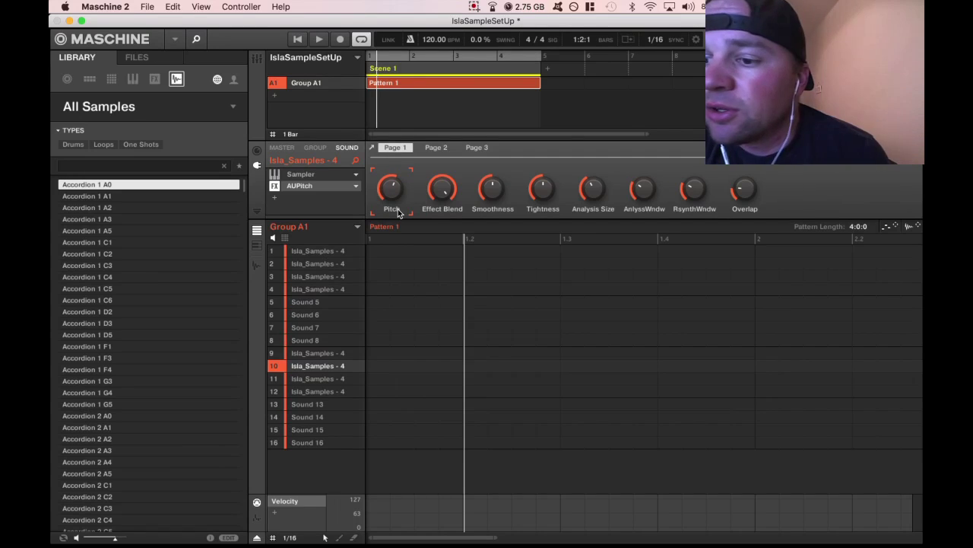
drag(403, 191, 403, 192)
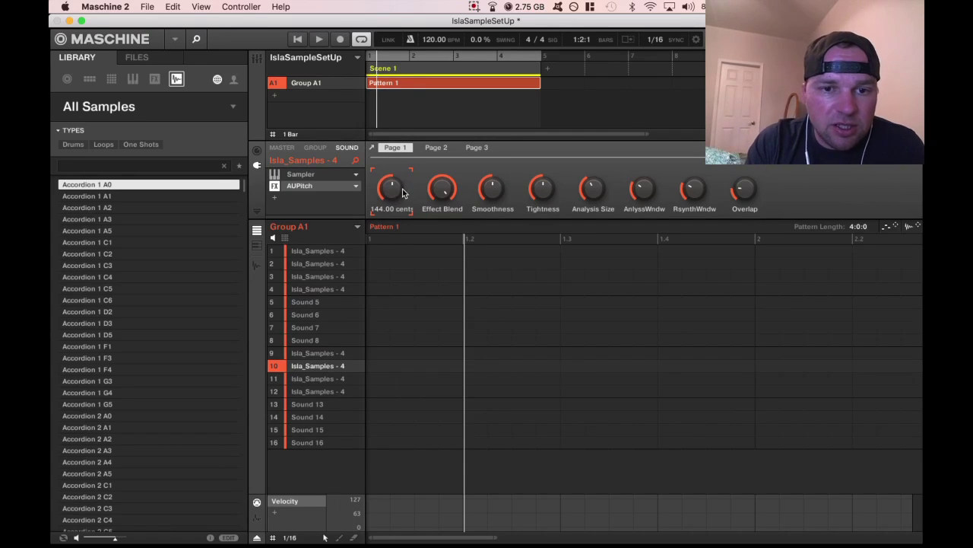
click(372, 147)
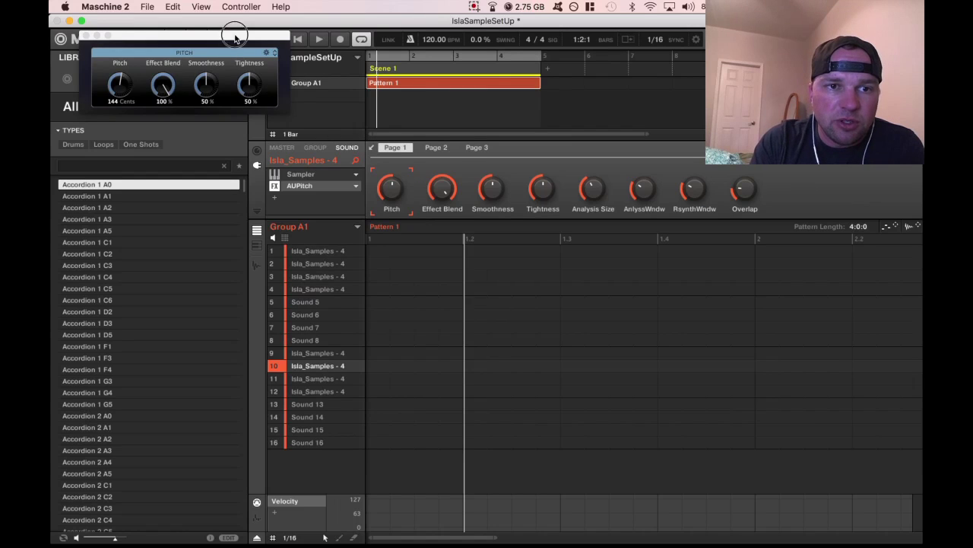
drag(234, 38, 794, 266)
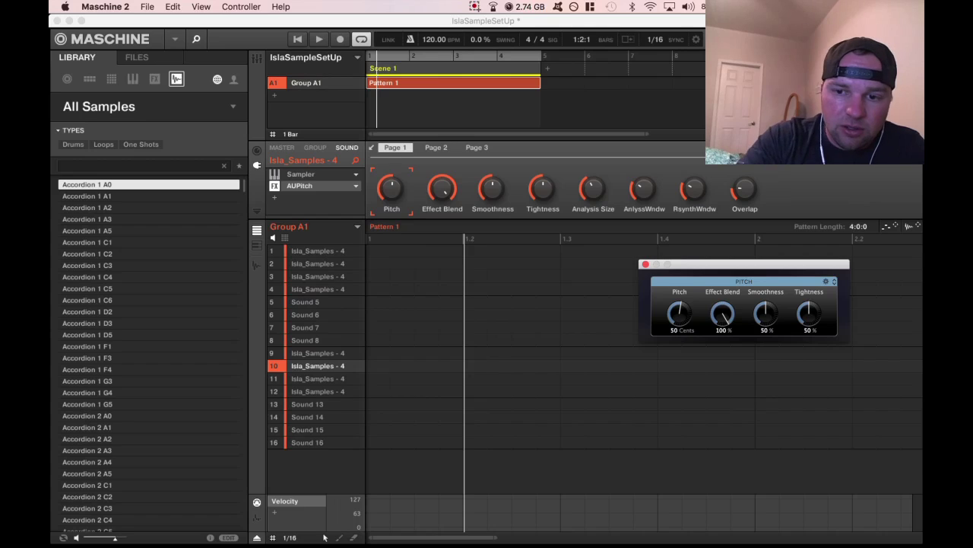
click(705, 366)
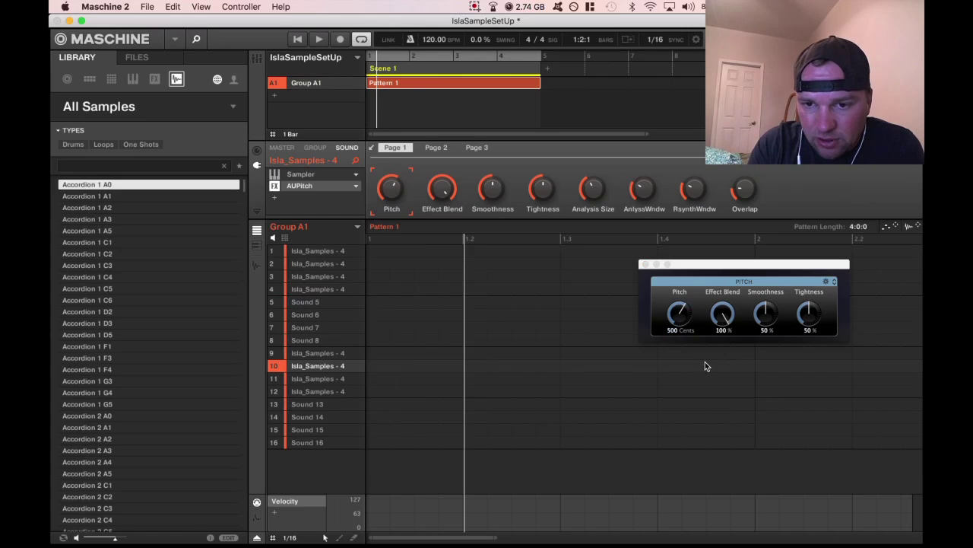
click(712, 258)
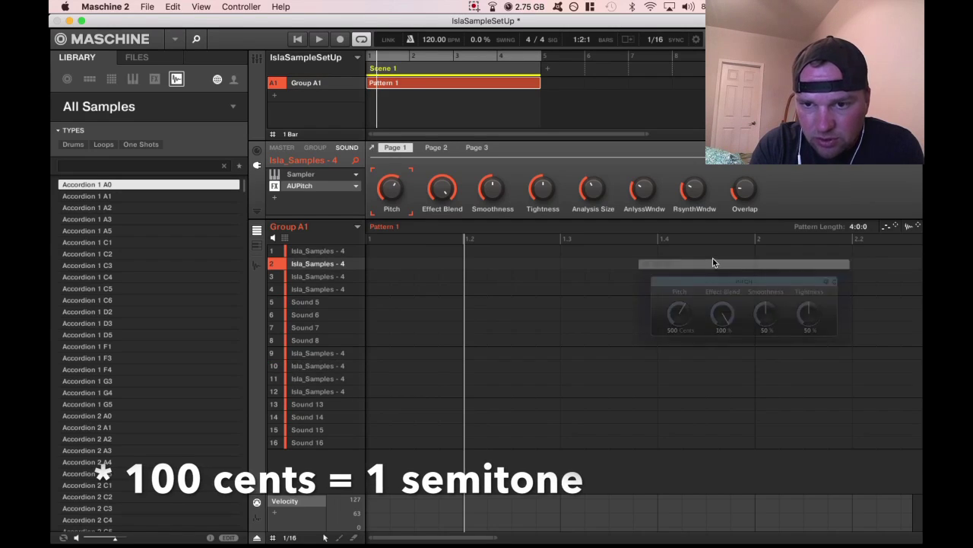
- Compare the unshifted sound 9 with sound 10, then select sound 11
click(325, 353)
click(335, 367)
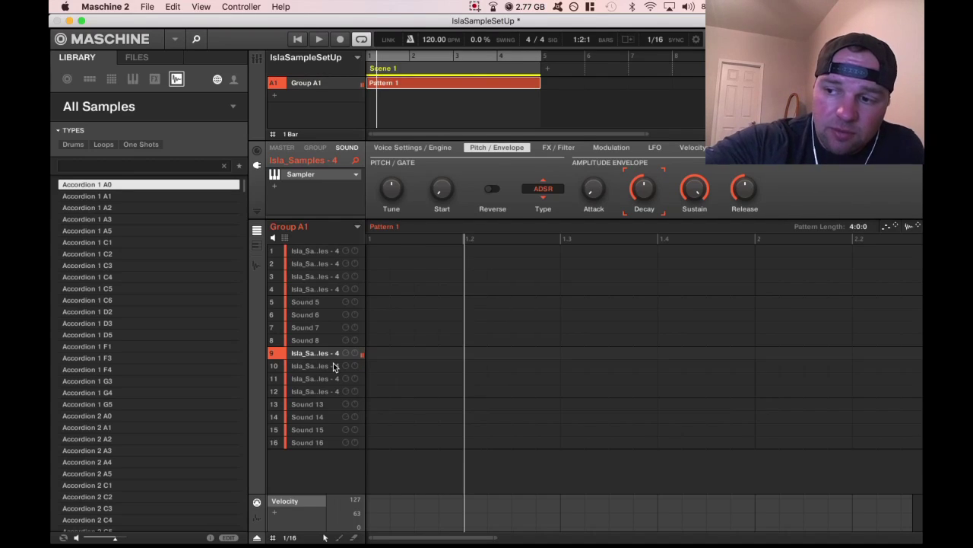
click(333, 365)
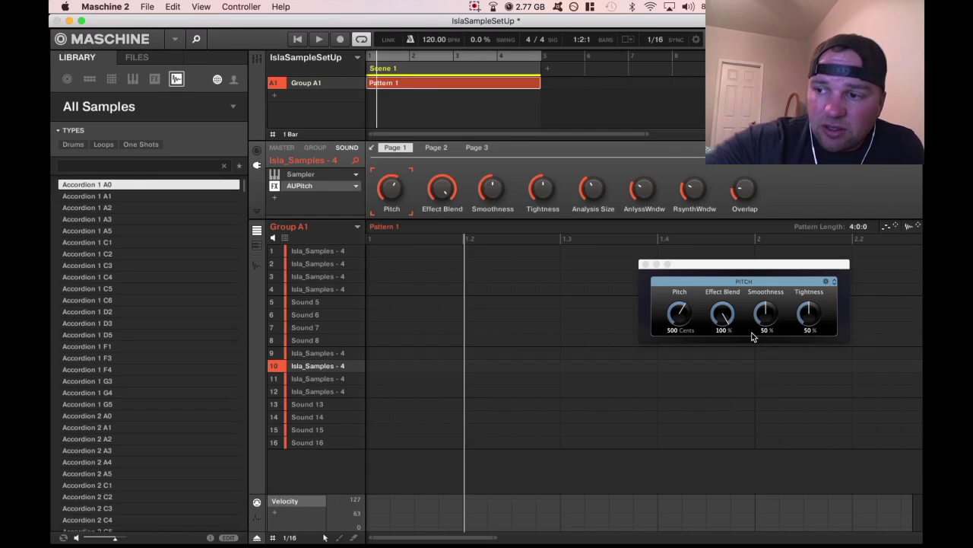
- Raise sound 11's AUPitch pitch shift an octave (1200 cents) in its plug-in window
click(372, 147)
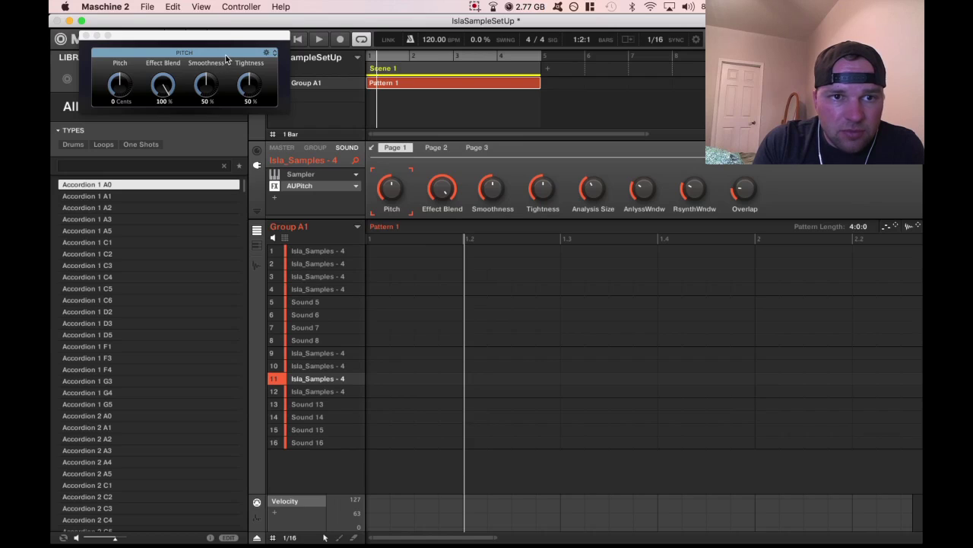
drag(228, 36, 638, 331)
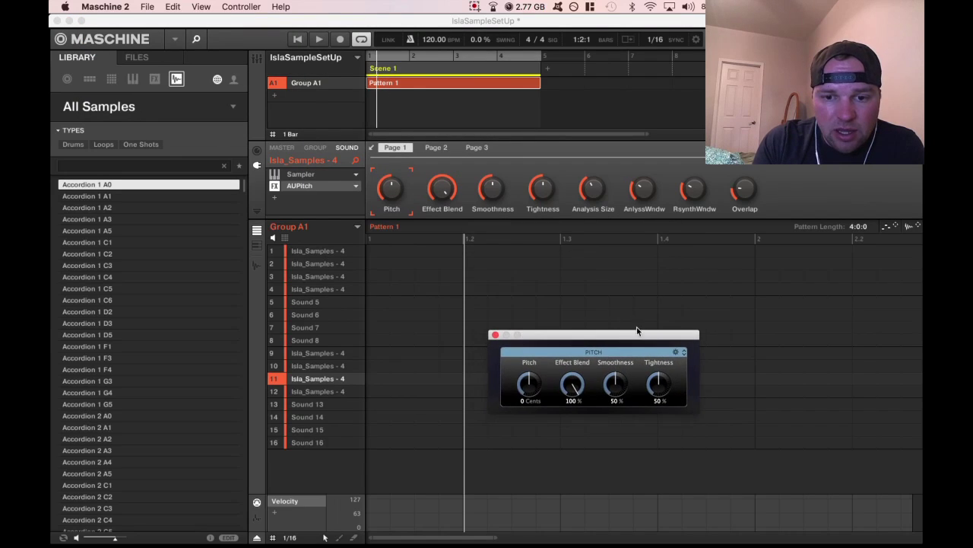
click(522, 400)
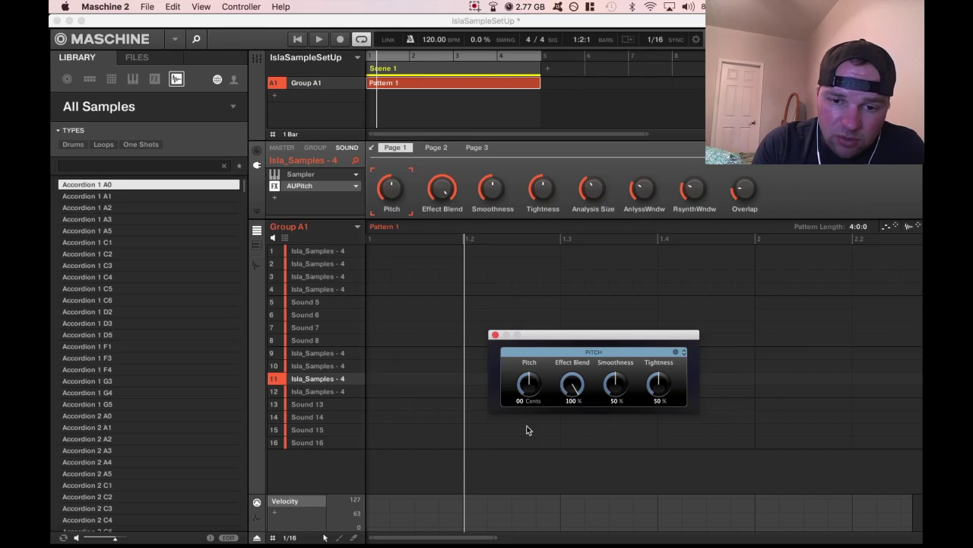
text(12)
key(Return)
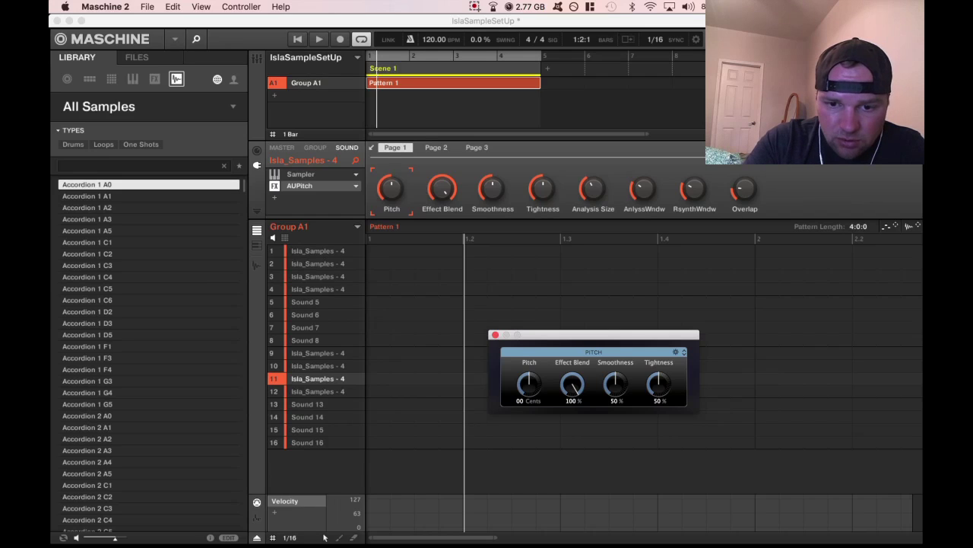
drag(530, 385, 531, 373)
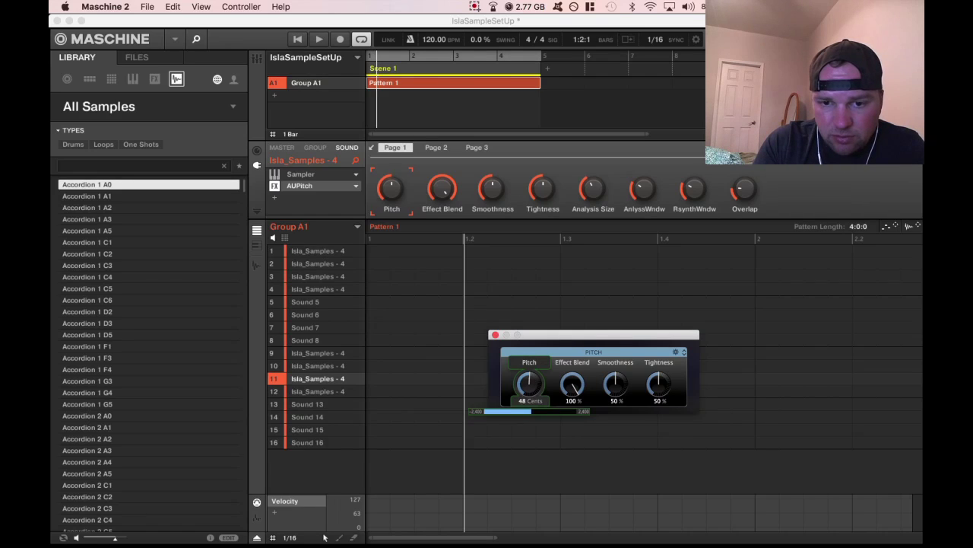
click(522, 400)
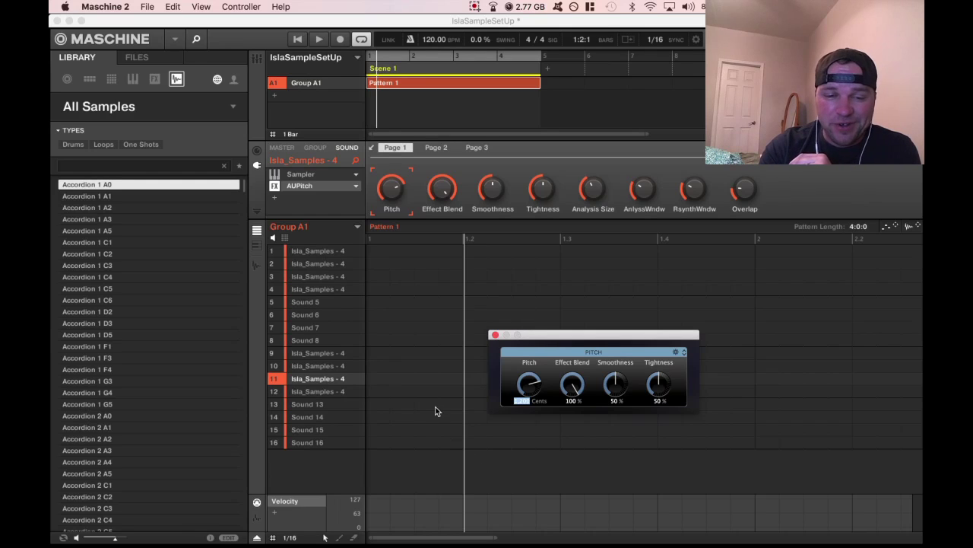
click(328, 390)
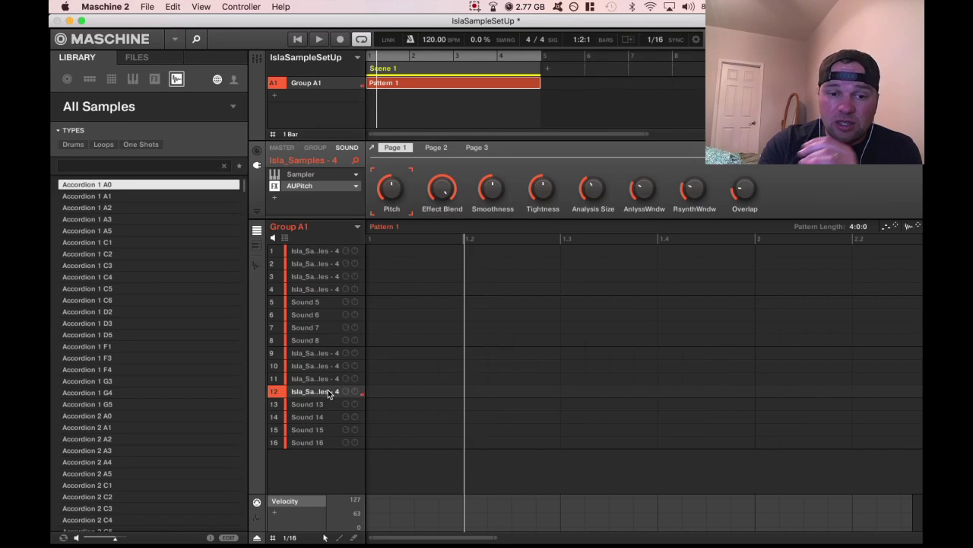
- Enter -1200 cents as sound 12's AUPitch pitch shift in its plug-in window
click(372, 148)
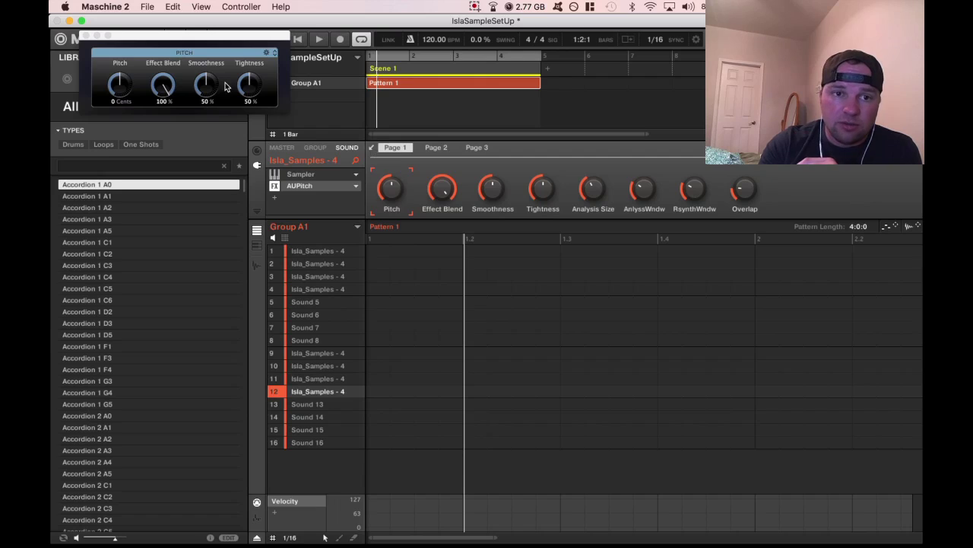
drag(131, 86, 118, 99)
double_click(114, 101)
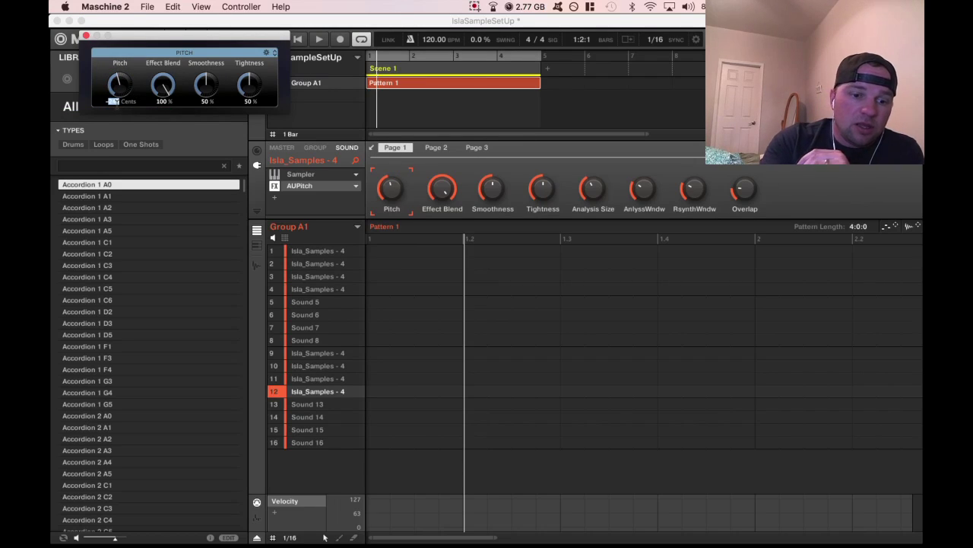
text(-)
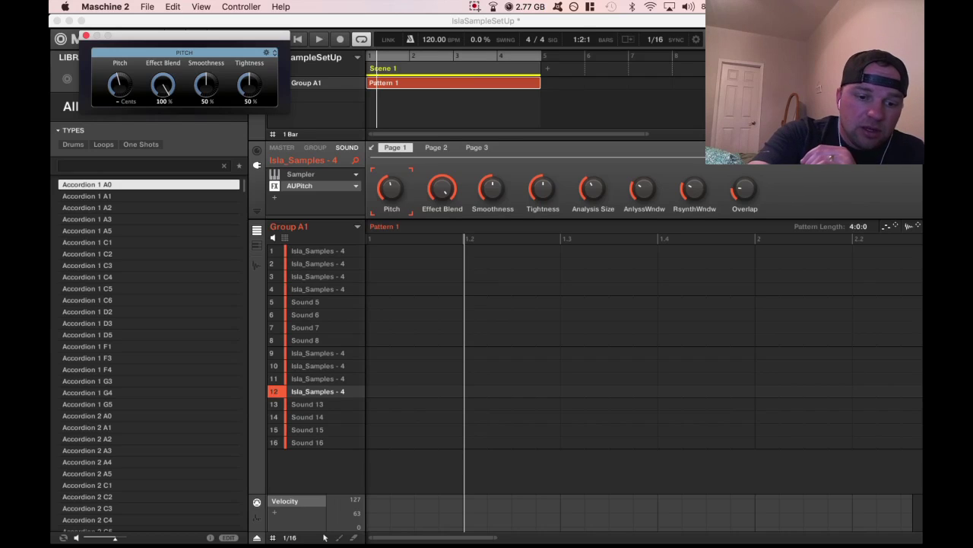
text(1200)
key(Return)
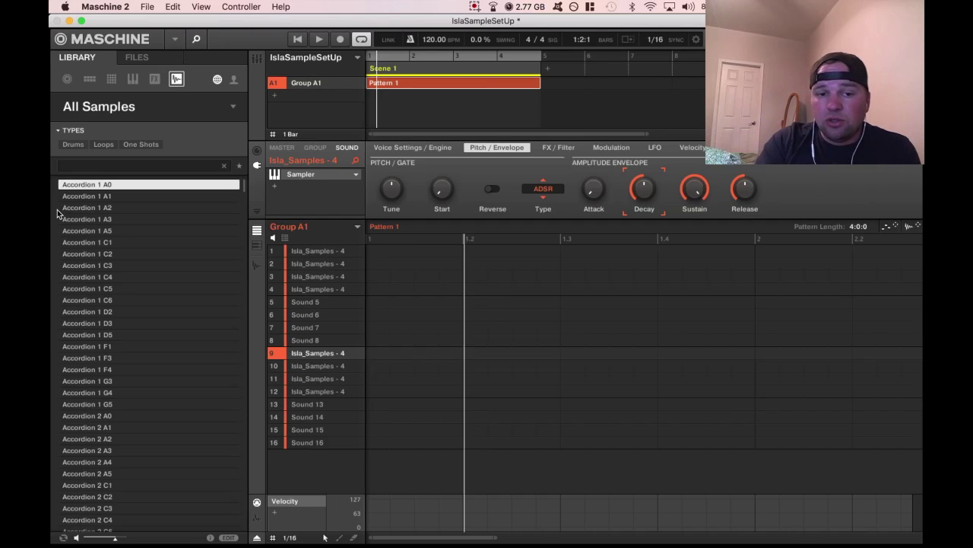
click(308, 378)
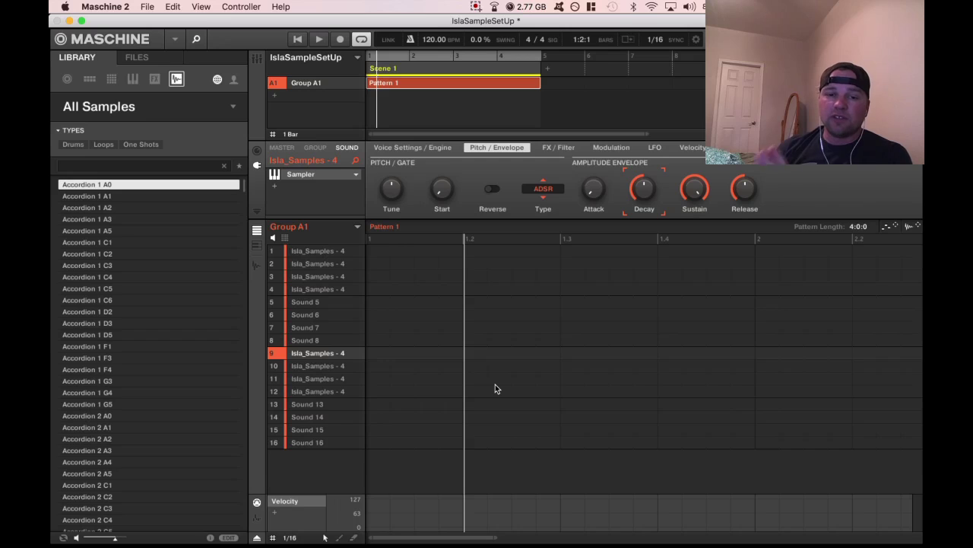
- Select sound 10 to review its 500-cent AUPitch setting
mouse_move(340, 362)
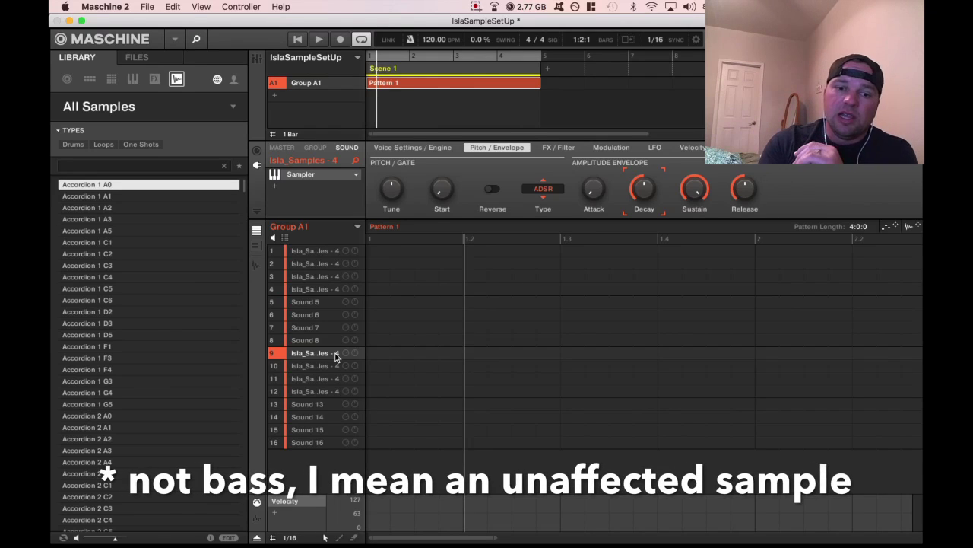
click(324, 365)
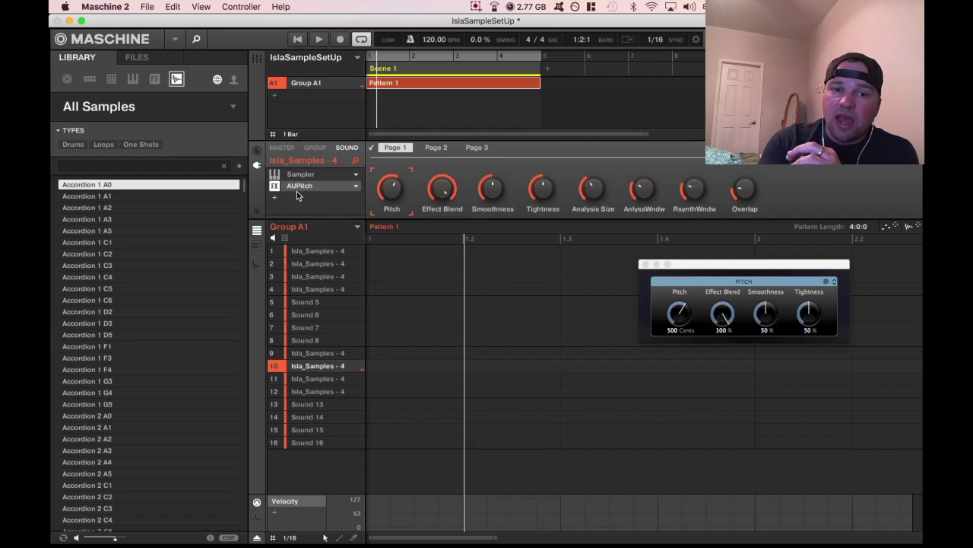